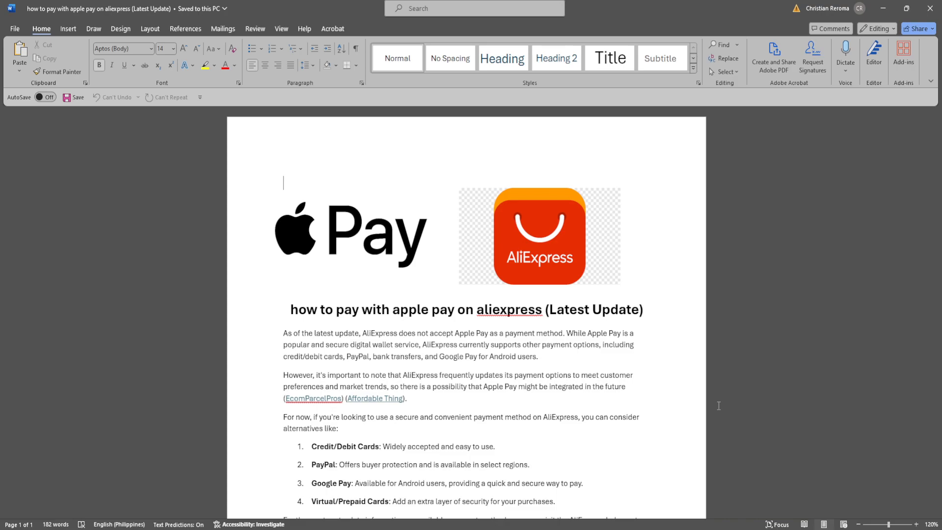
pyautogui.scroll(-1, 718, 405)
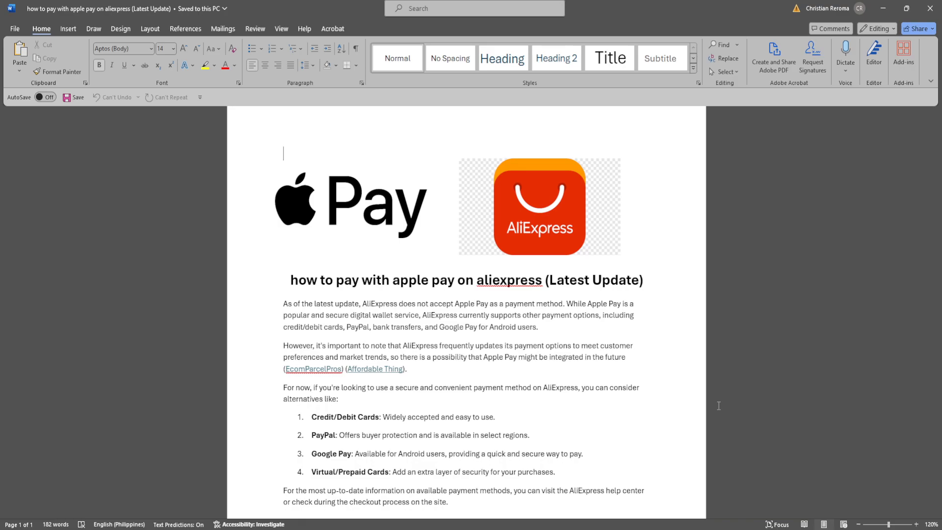
pyautogui.scroll(-2, 718, 405)
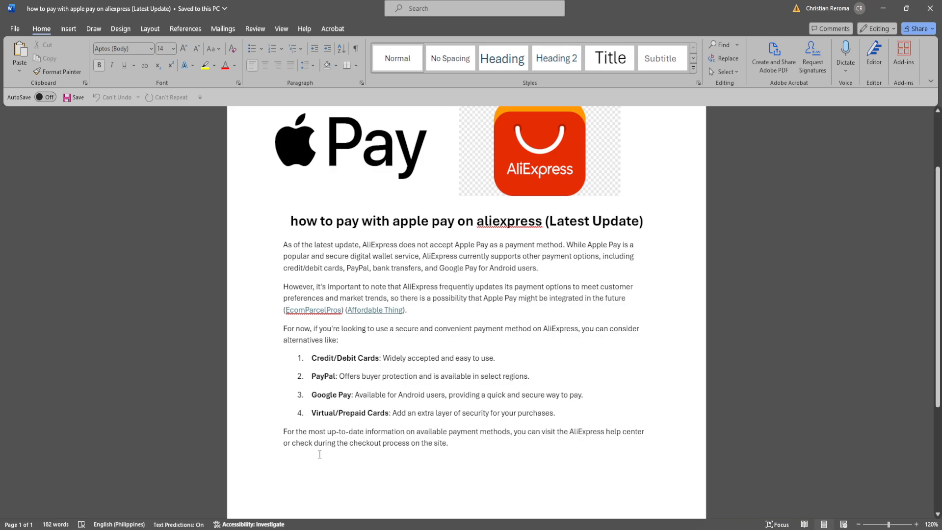
pyautogui.scroll(3, 325, 450)
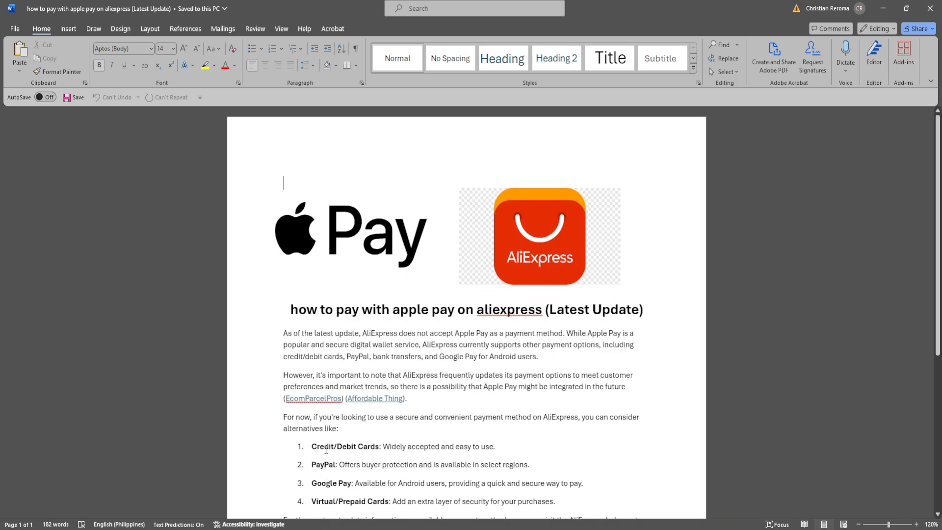